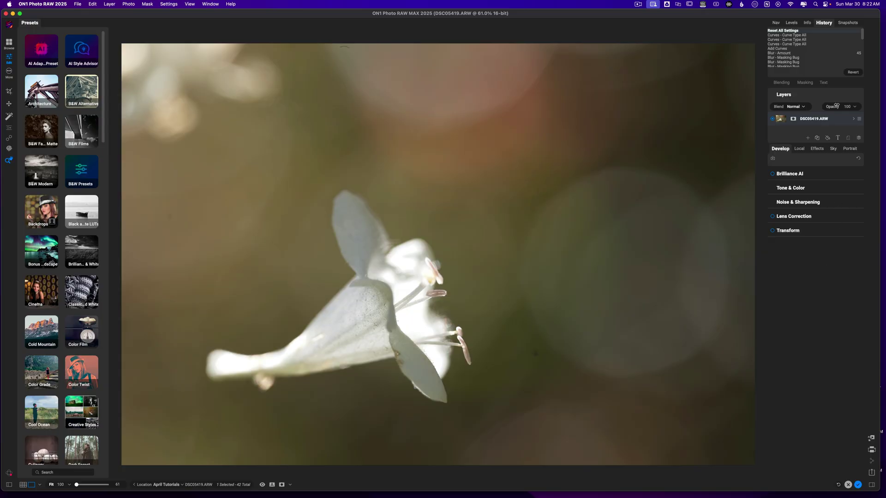
Show the photo's camera and exposure info, and briefly open and close the Masking settings.
left_click(807, 24)
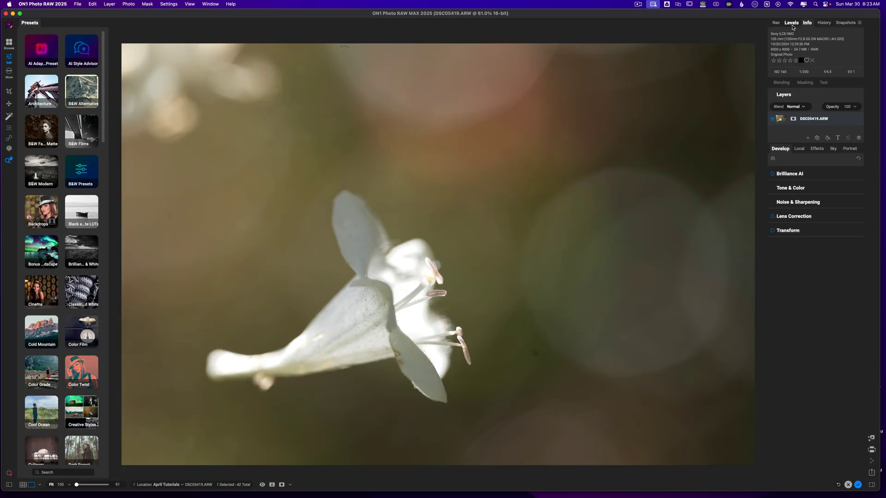
left_click(804, 82)
left_click(805, 83)
Lower the Brilliance AI Amount to 47 and show the Tone & Color adjustments.
left_click(773, 175)
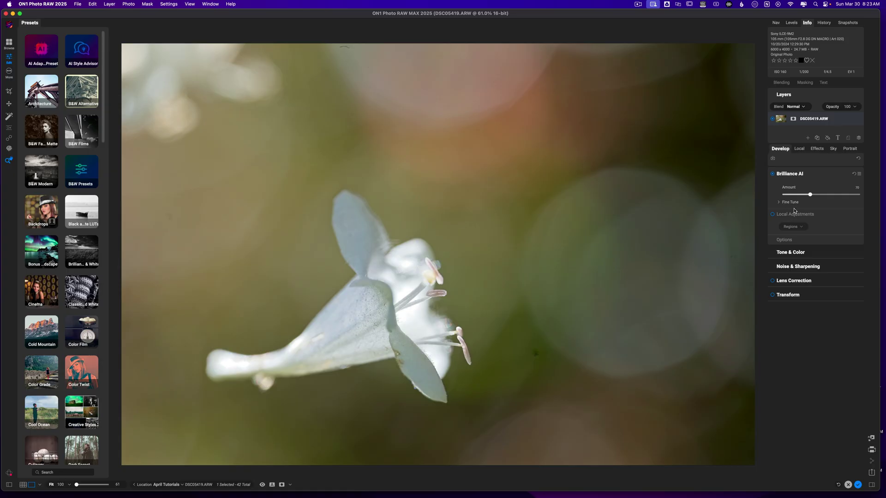
left_click_drag(810, 194, 802, 196)
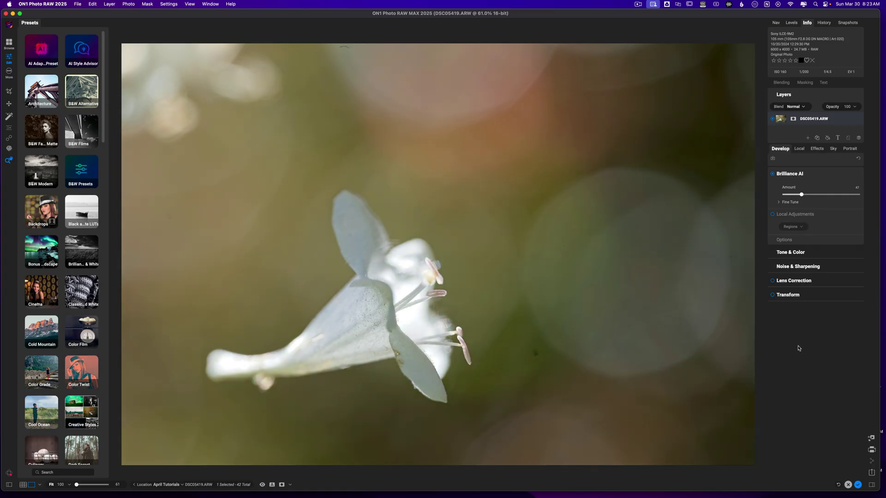
left_click(790, 252)
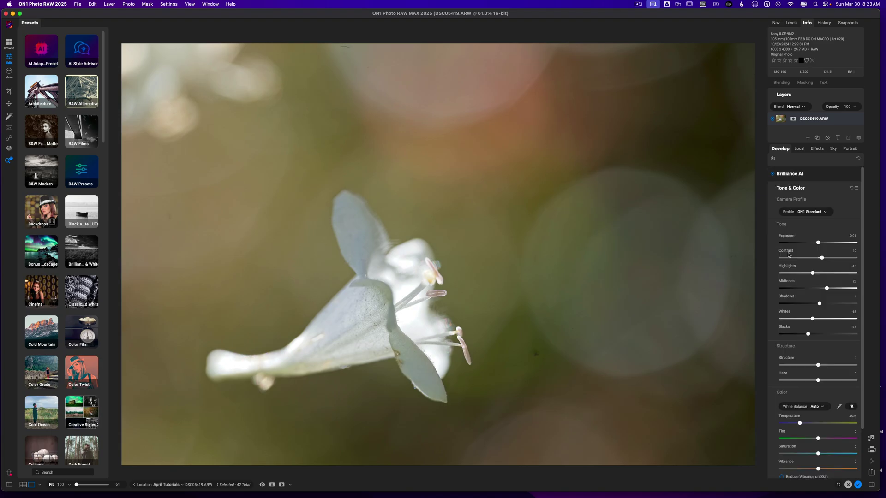
Preview the ON1 and Camera profiles (Vivid, Neutral, Landscape, Standard), then apply Camera Portrait.
left_click(821, 213)
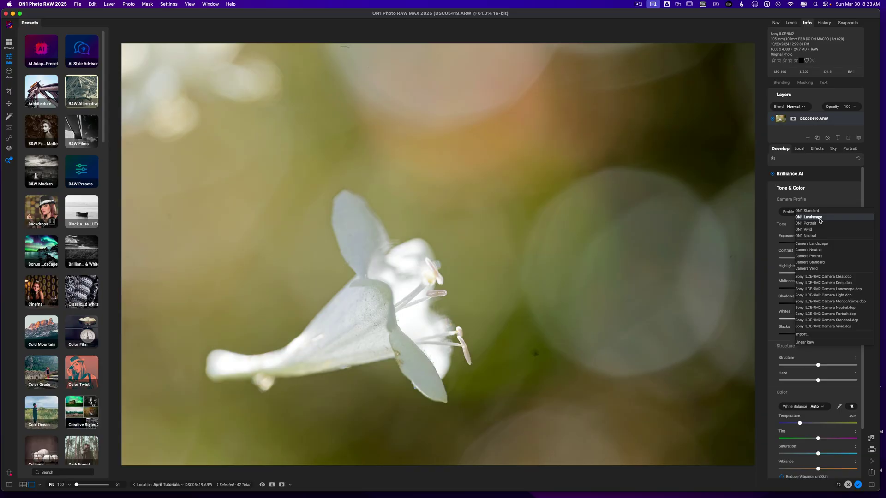
key("Down")
key("Down")
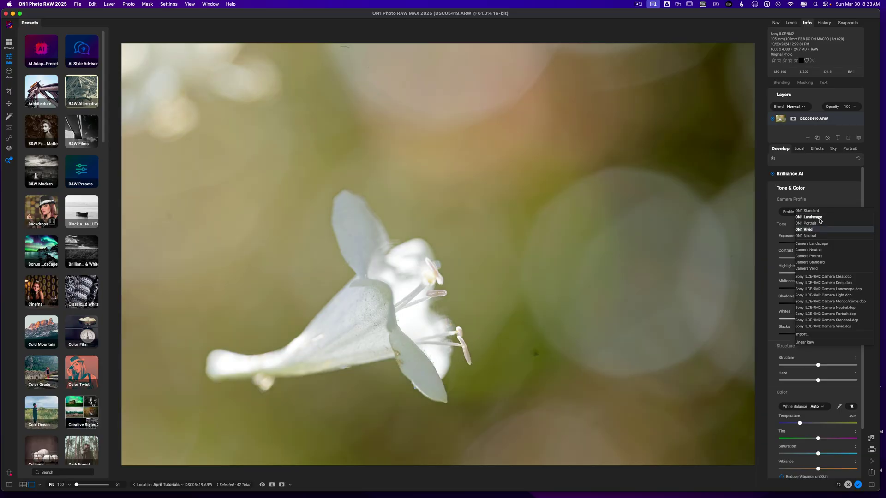
key("Down")
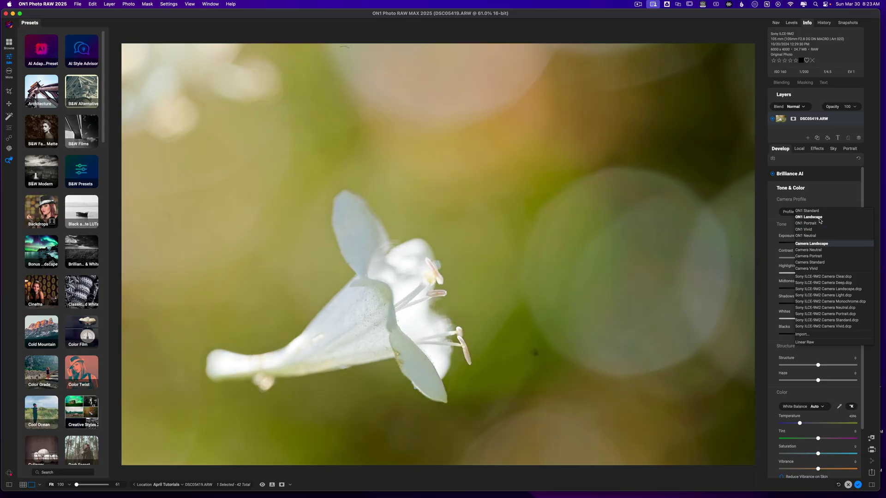
key("Down")
key("Down")
key("Down")
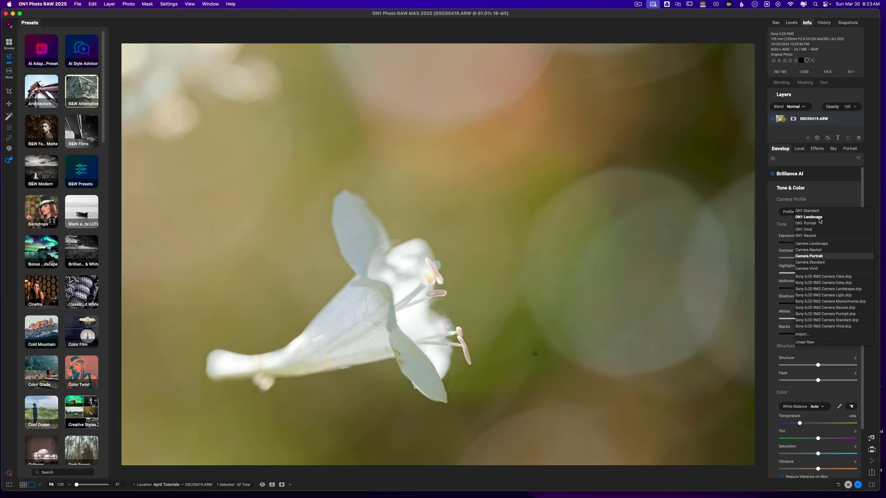
key("Down")
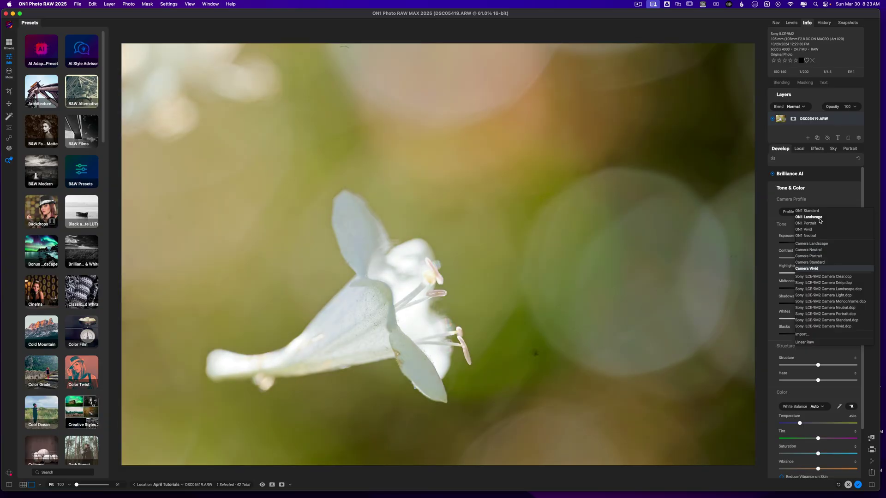
key("Up")
key("Up")
key("Up")
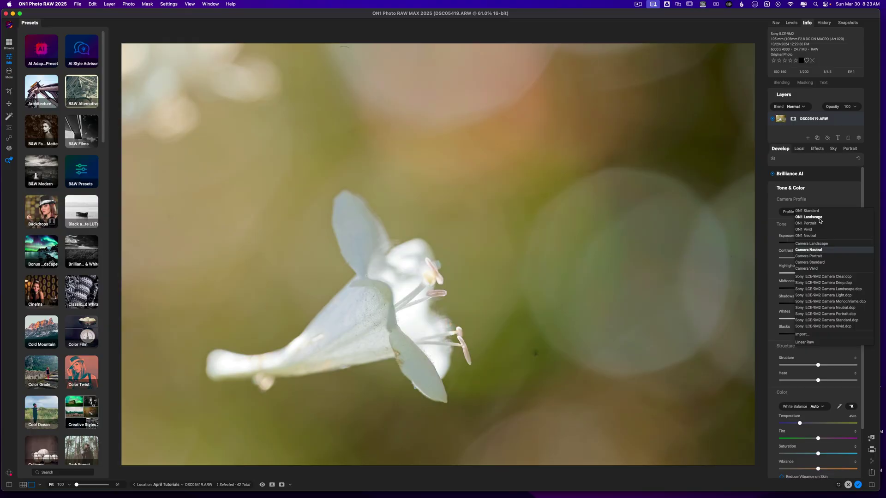
key("Down")
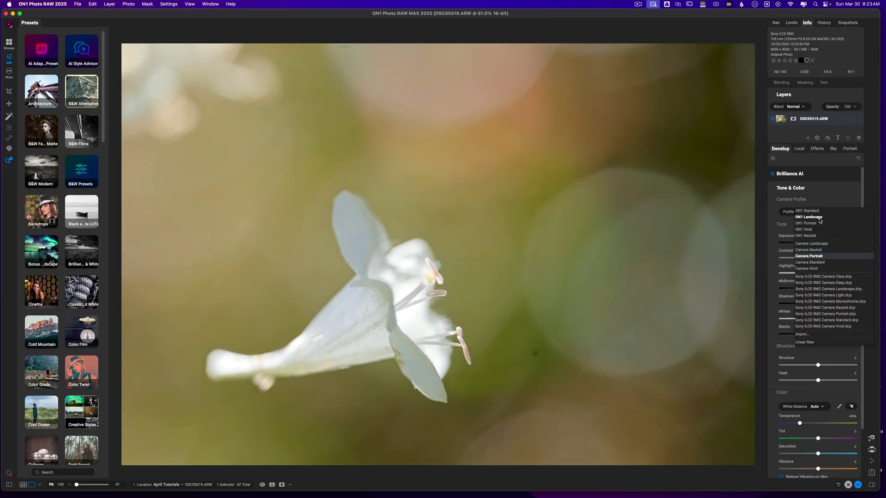
key("Return")
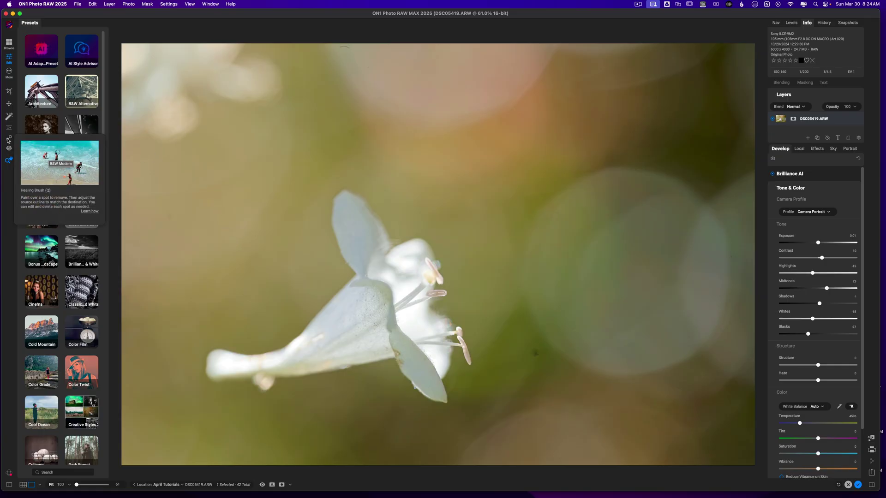
With a smaller Healing Brush, heal the spots along the photo's top edge.
left_click(8, 139)
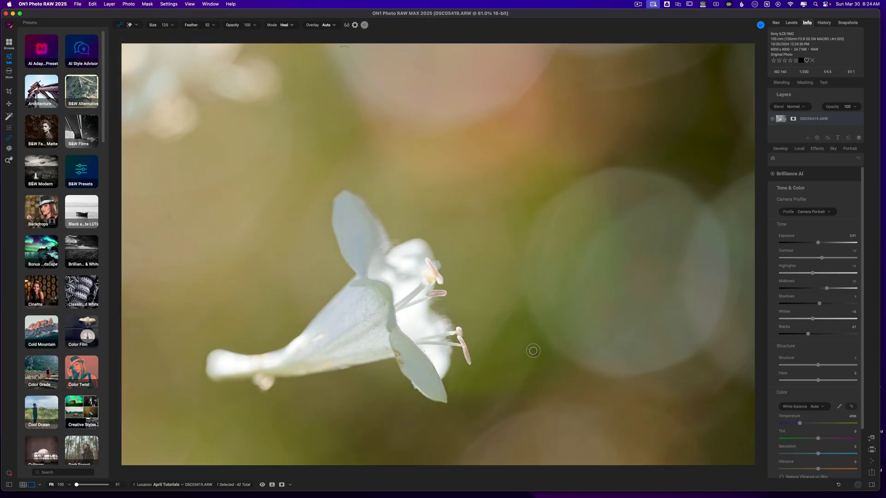
mouse_move(530, 350)
left_mouse_down()
mouse_move(539, 356)
mouse_move(513, 352)
left_mouse_up()
key("bracketleft")
key("bracketleft")
key("bracketleft")
key("bracketleft")
left_click(349, 48)
key("bracketleft")
left_click_drag(343, 47, 339, 48)
Move the heal source to a clean area, then heal another spot with a slightly larger brush.
mouse_move(321, 61)
left_mouse_down()
mouse_move(338, 72)
mouse_move(368, 54)
left_mouse_up()
left_click_drag(368, 53, 368, 53)
key("bracketright")
left_click(169, 215)
Commit the healing, collapse Tone & Color, and compare the before and after previews.
left_click(761, 26)
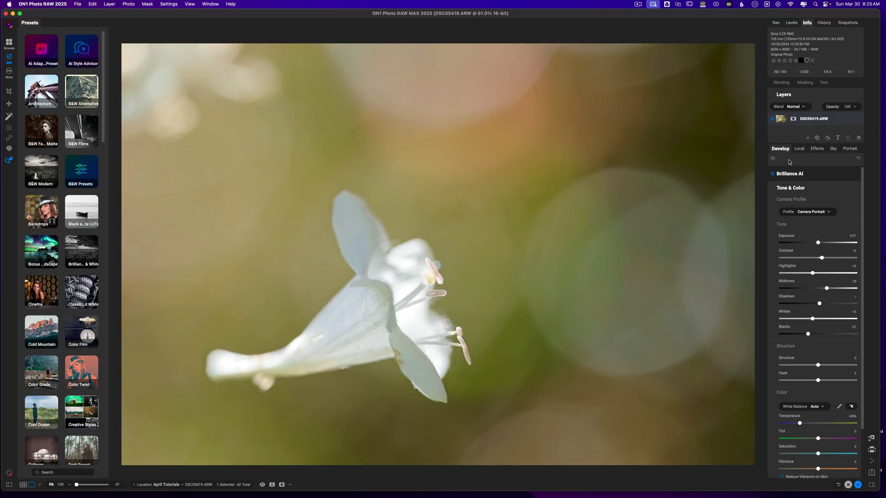
left_click(806, 187)
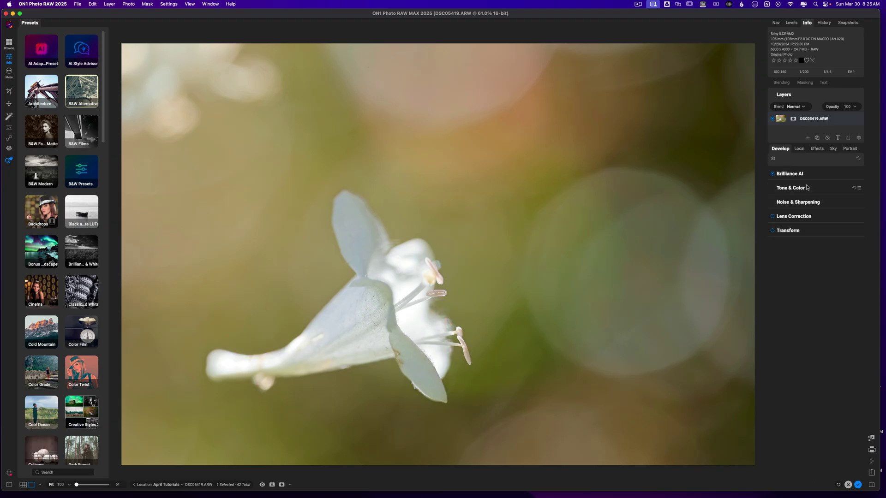
key("super+p")
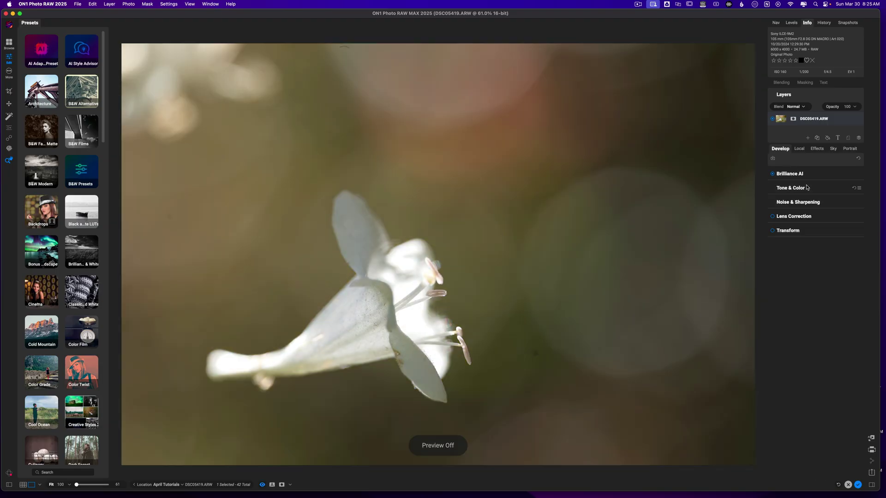
key("super+p")
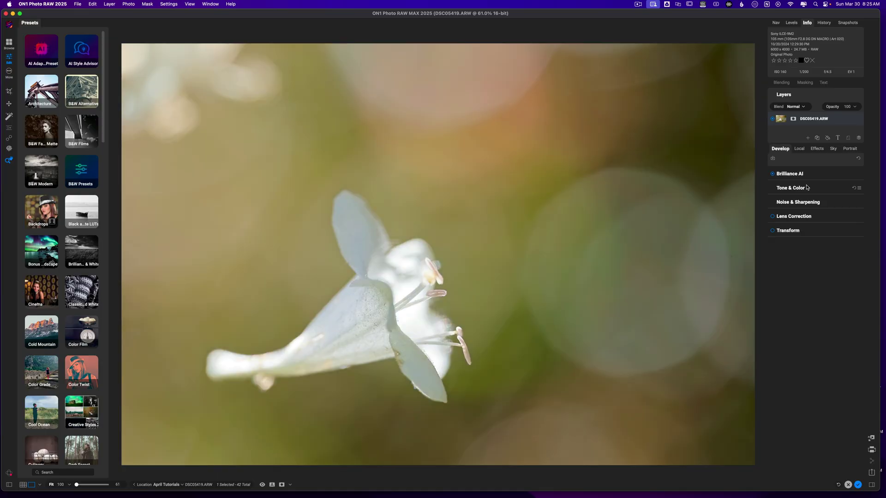
Add a Borders effect and scale the photo down to set the white frame's thickness.
left_click(817, 148)
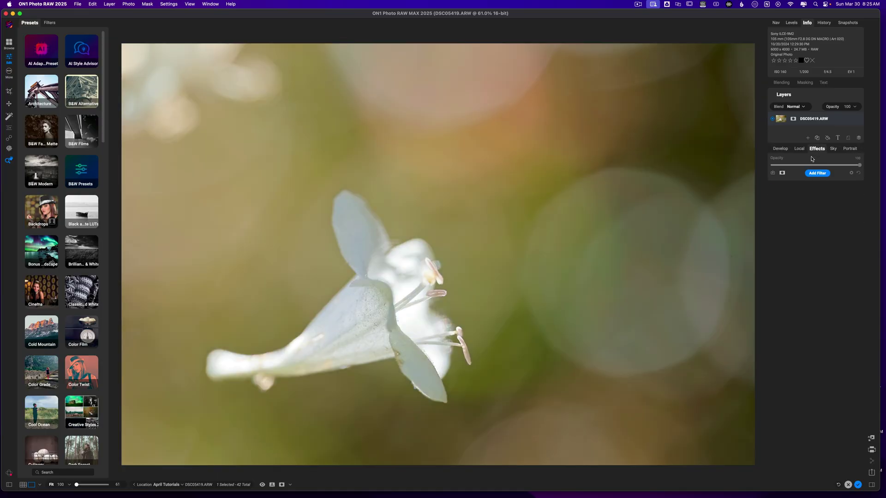
left_click(817, 174)
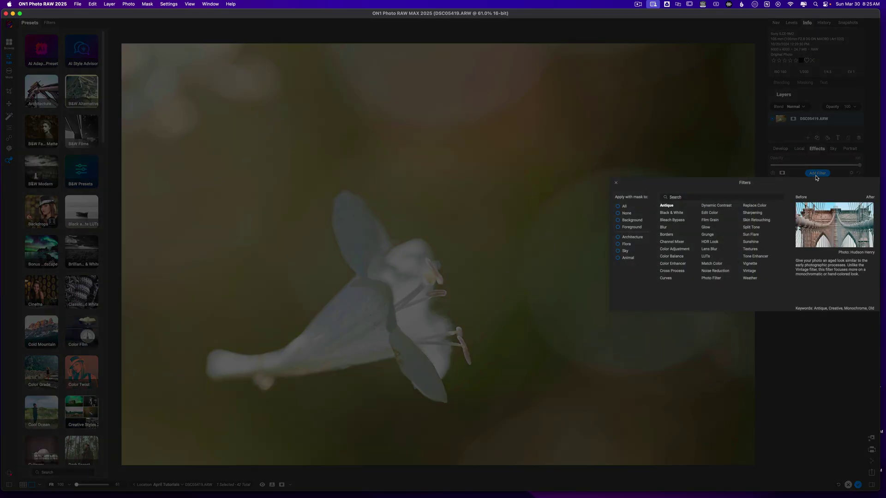
left_click(667, 234)
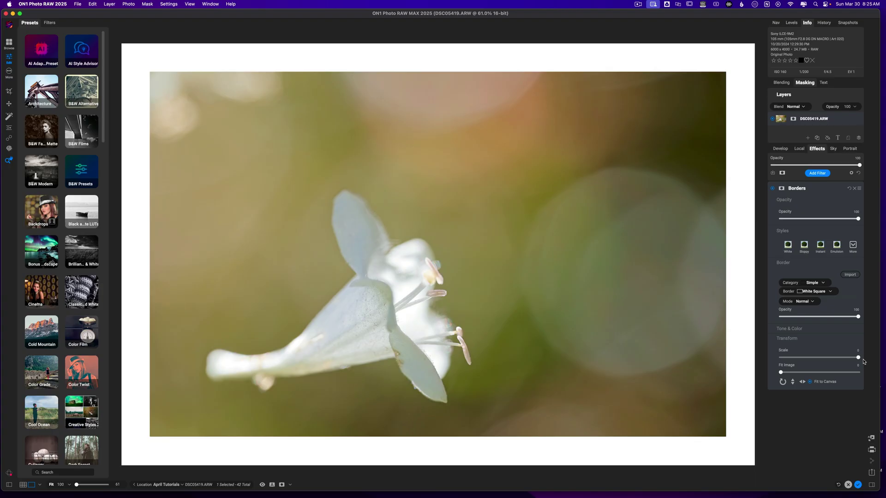
left_click_drag(859, 358, 834, 359)
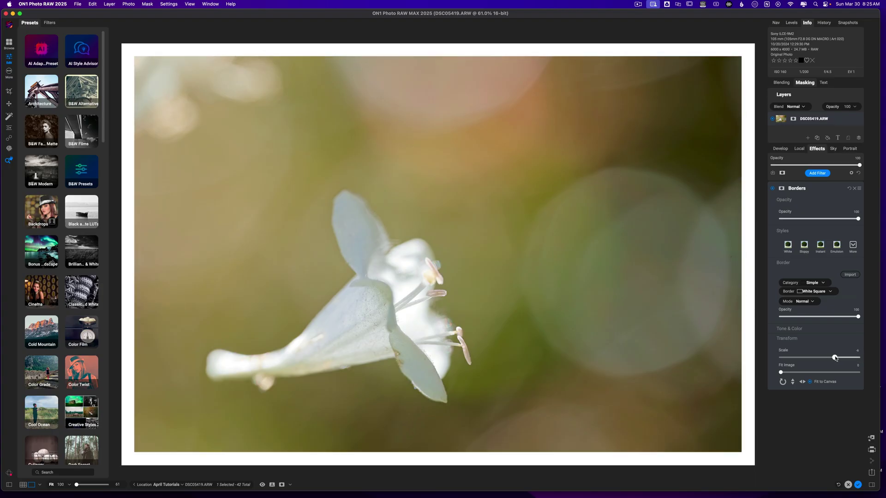
left_click_drag(837, 359, 840, 358)
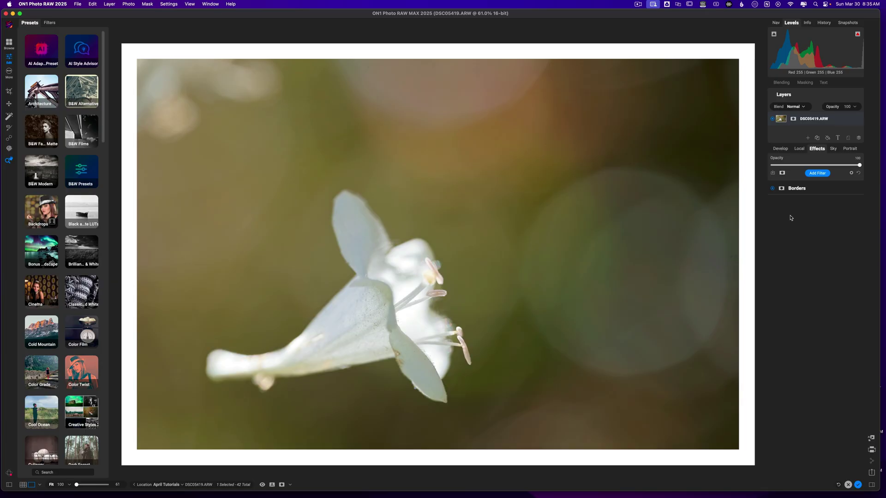
Add a Sunshine filter below Borders, raise its warmth, and collapse its panel.
left_click(816, 174)
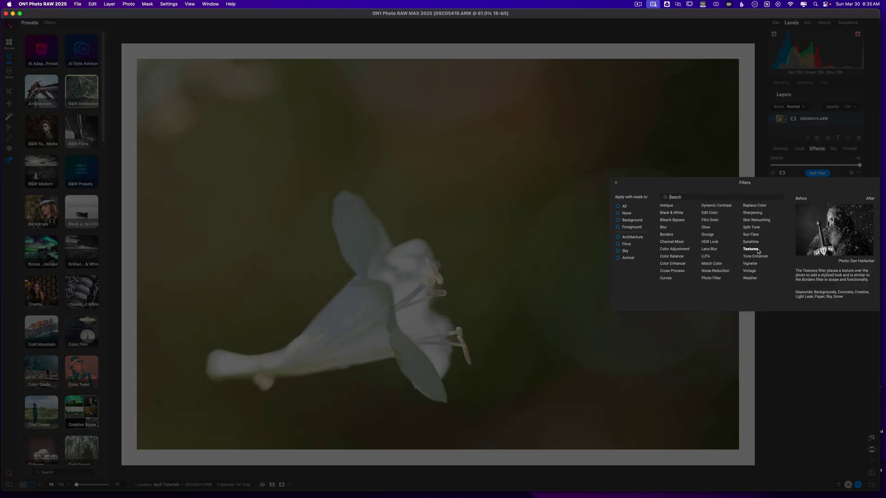
left_click(750, 242)
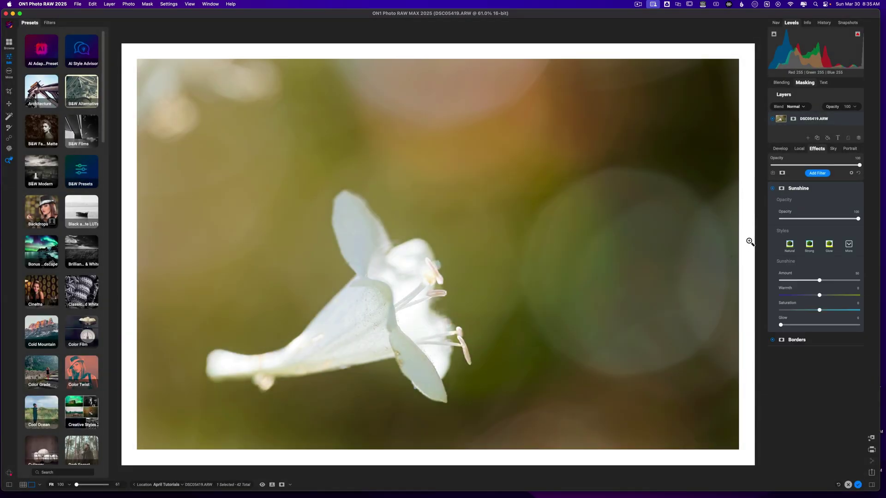
left_click(818, 190)
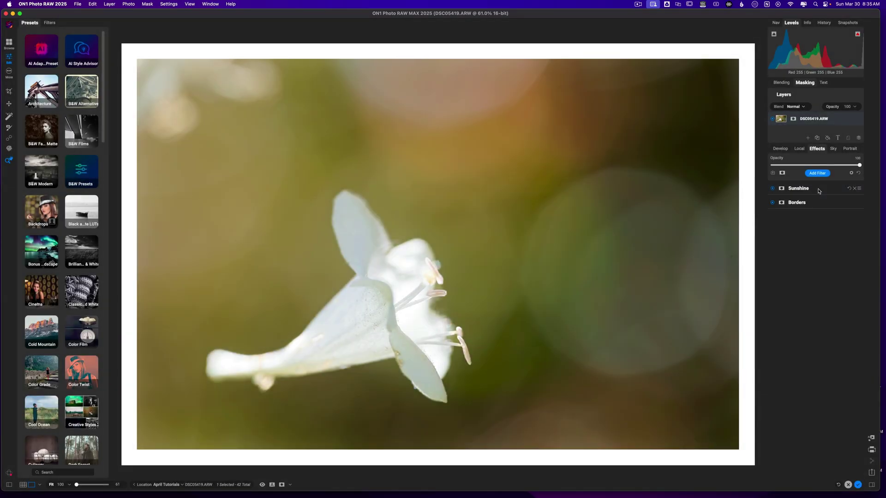
left_click_drag(819, 190, 808, 210)
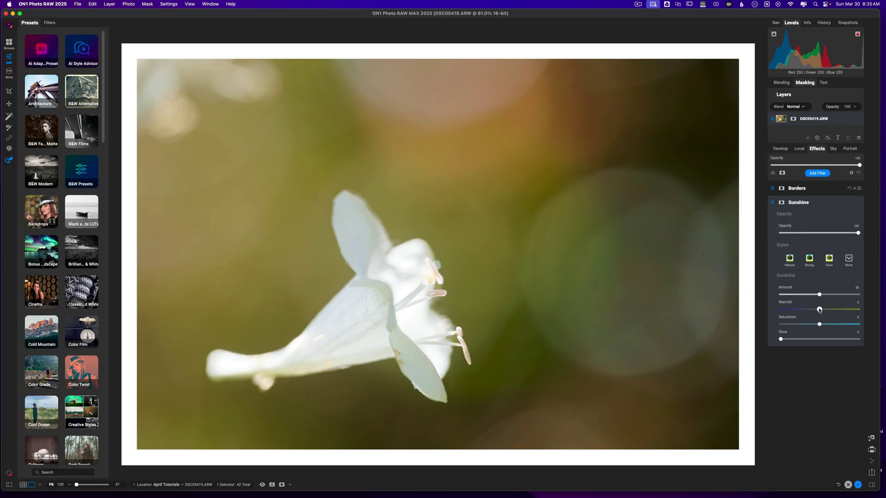
mouse_move(820, 309)
left_mouse_down()
mouse_move(839, 310)
mouse_move(821, 294)
mouse_move(830, 296)
left_mouse_up()
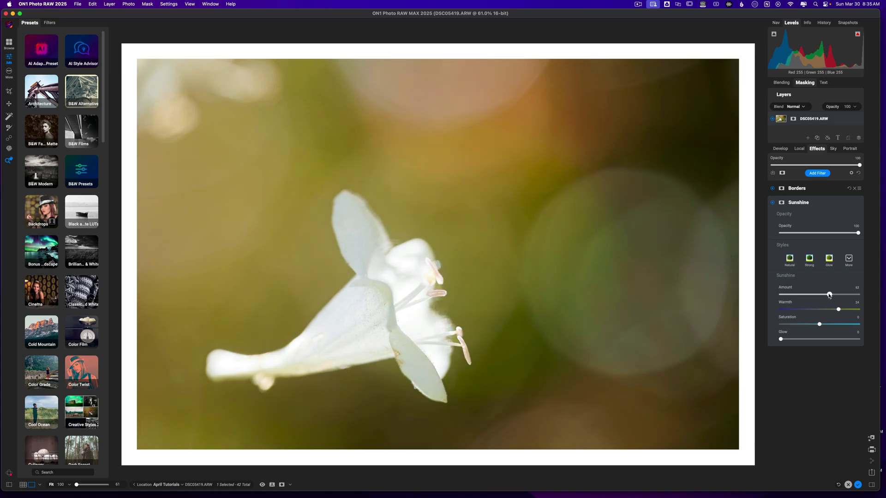
left_click(818, 206)
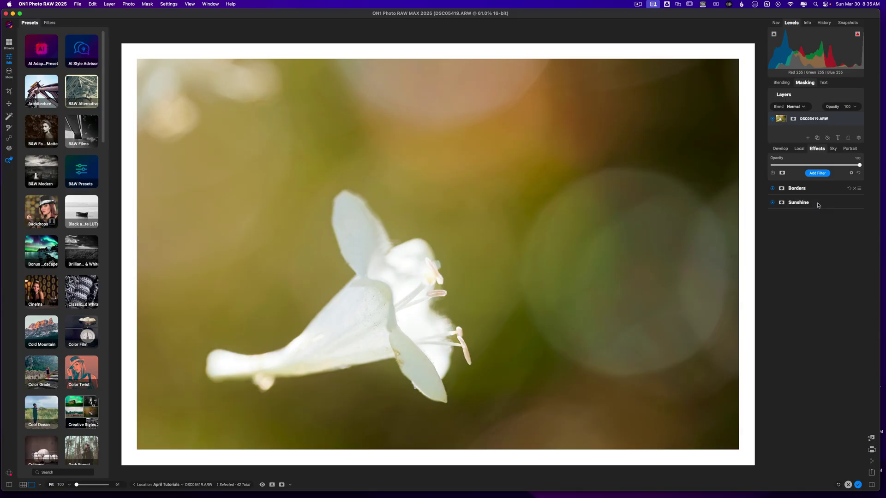
Add a Sun Flare filter with reduced opacity and toggle it off and on to compare.
left_click(818, 206)
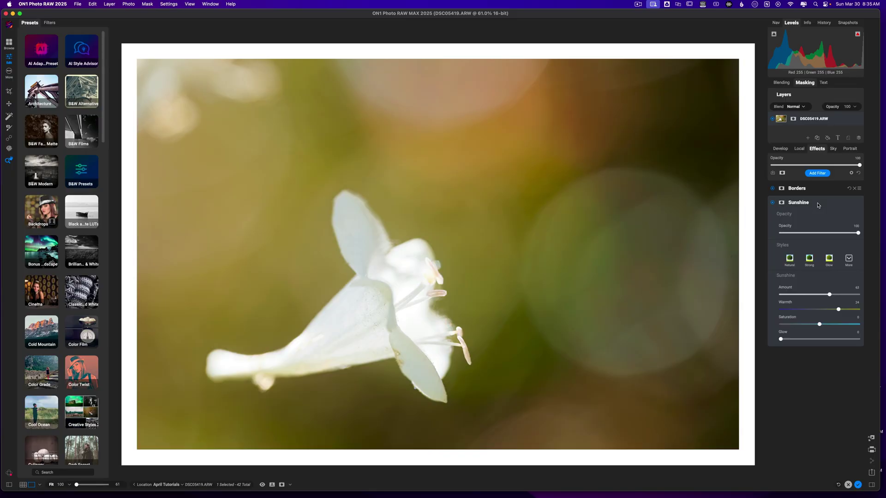
left_click(816, 177)
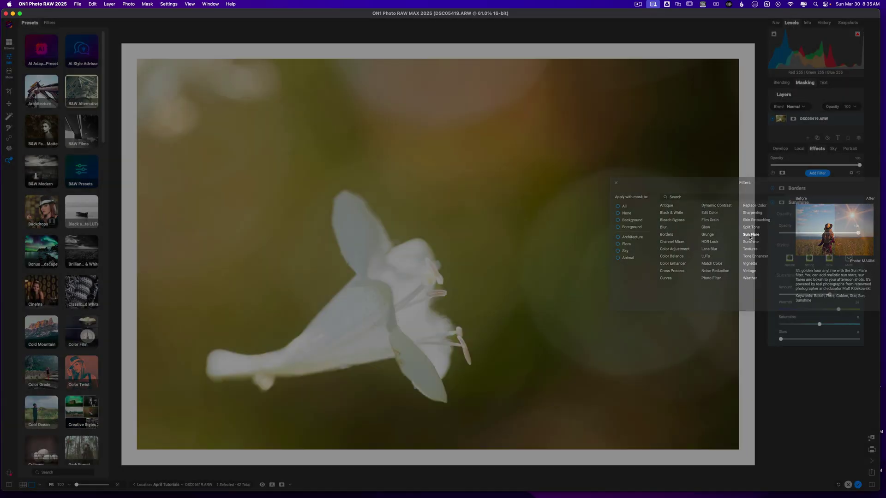
left_click(751, 235)
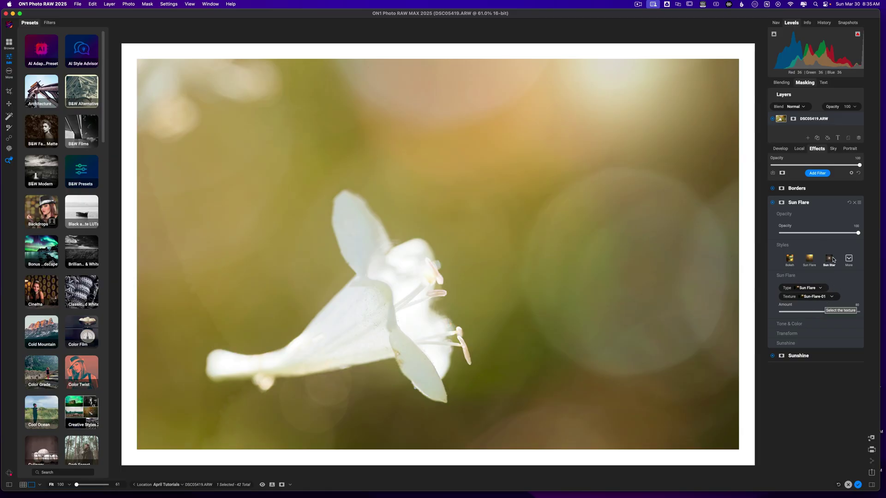
left_click_drag(858, 233, 828, 234)
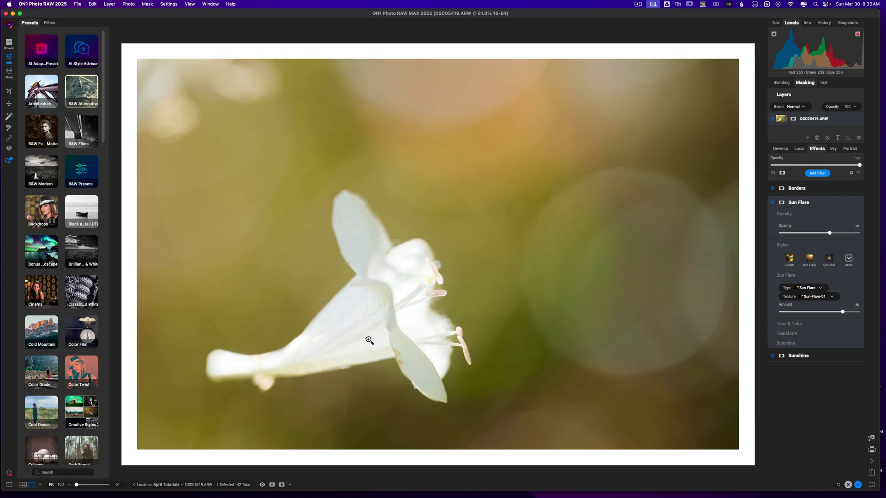
left_click(772, 203)
left_click(773, 203)
Collapse the Sun Flare panel and compare the original against the edited photo using P.
left_click(818, 202)
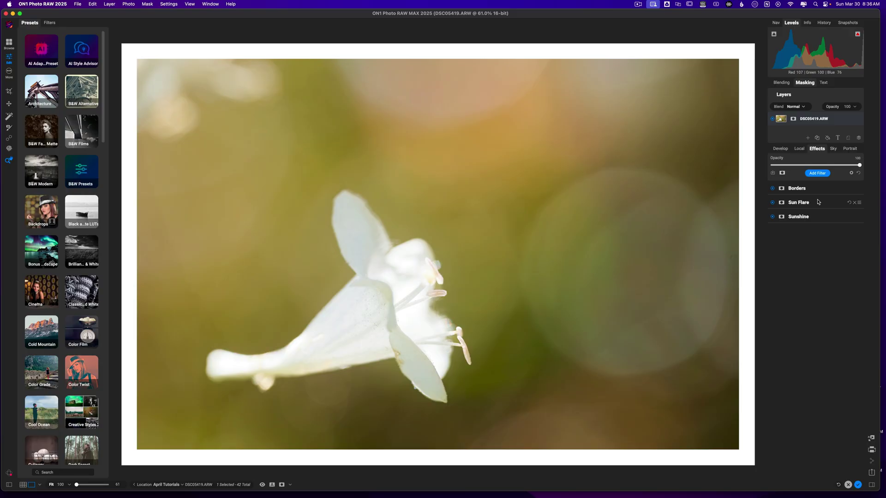
key("p")
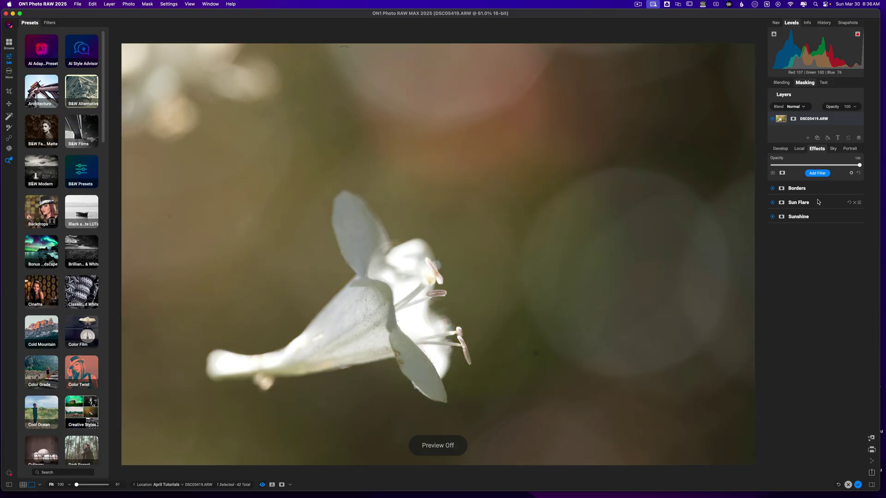
key("p")
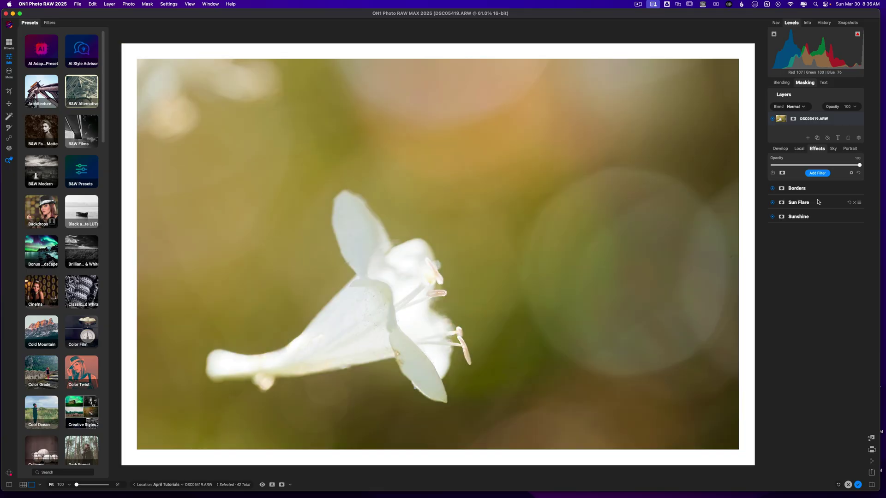